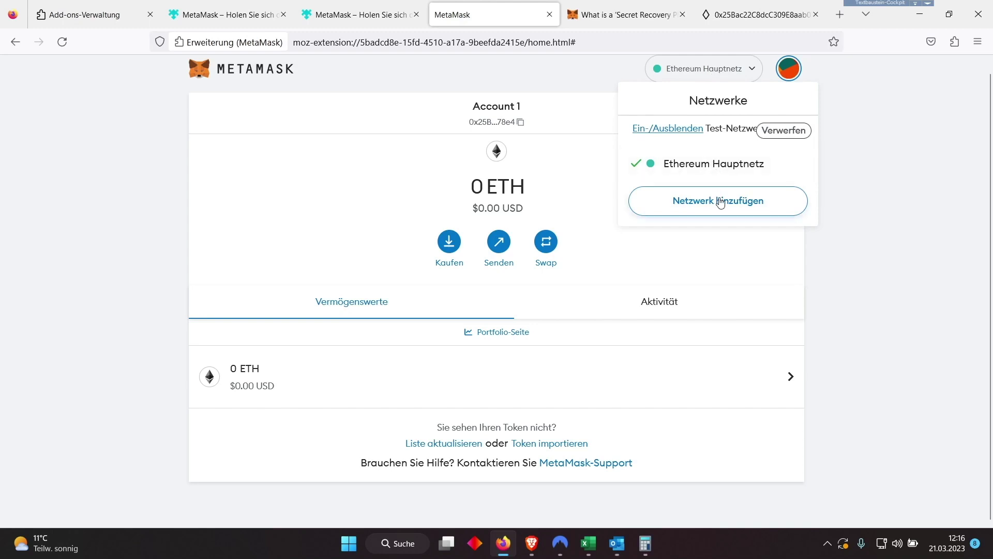
# - Close the Netzwerke network list to bring back Account 1's wallet home with 0 ETH
pyautogui.click(581, 149)
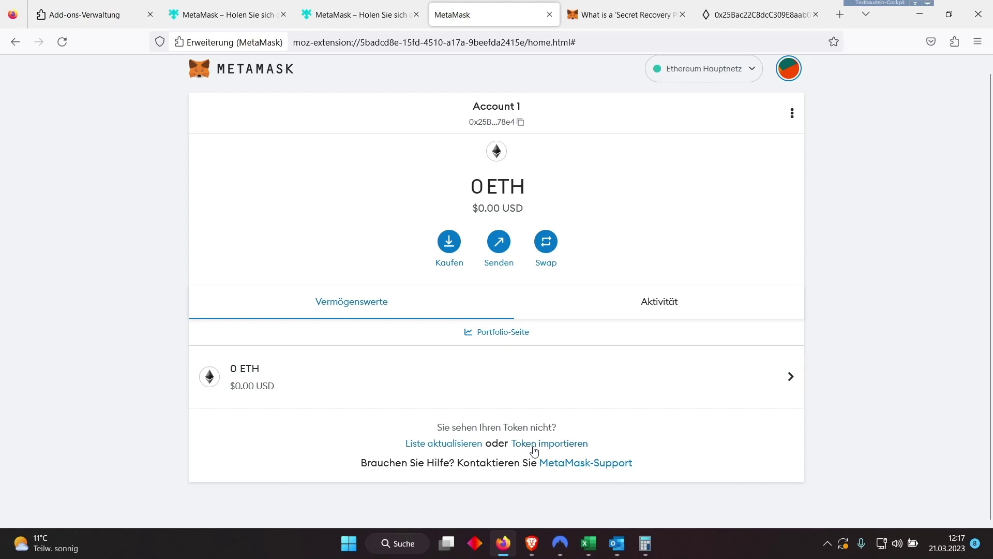
# - Open token import, clear the TMNG search, and switch to the Benutzerdefiniertes Token form
pyautogui.click(563, 443)
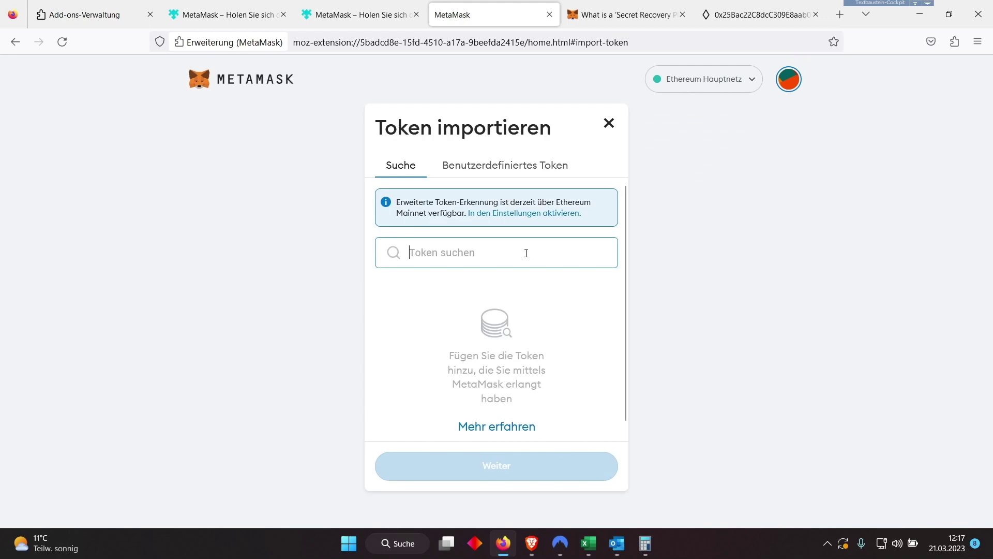
pyautogui.write('TMNG')
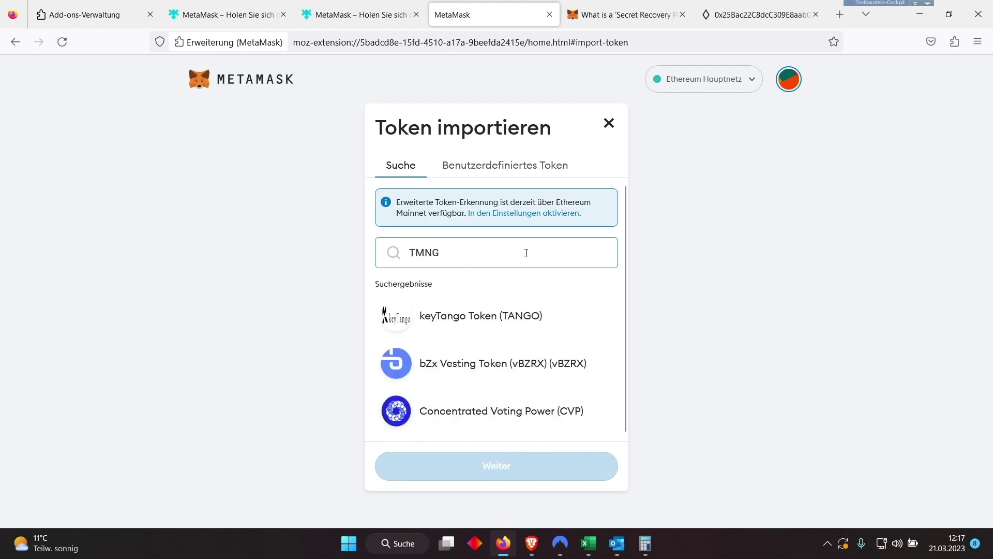
pyautogui.press('BackSpace')
pyautogui.press('BackSpace')
pyautogui.press('BackSpace')
pyautogui.click(506, 171)
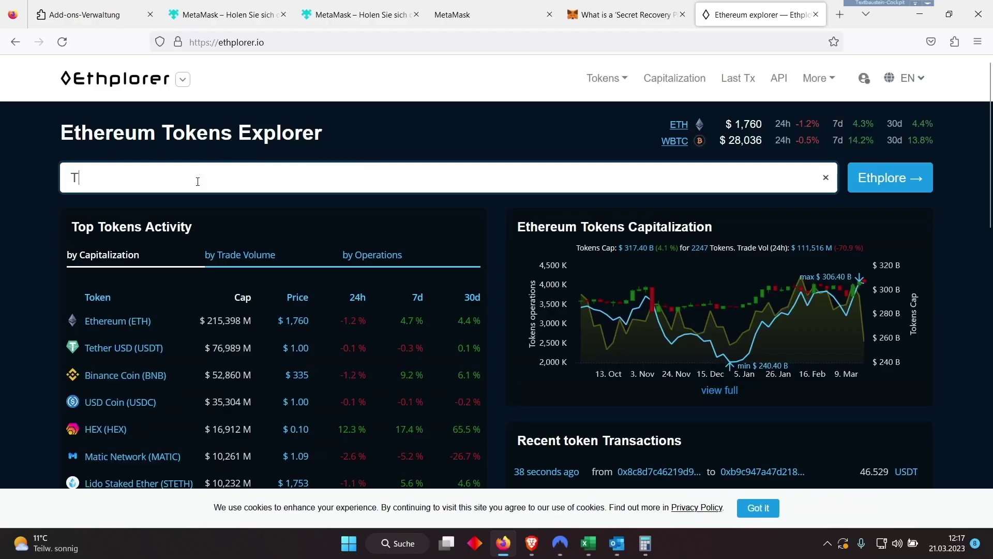
pyautogui.write('MNG')
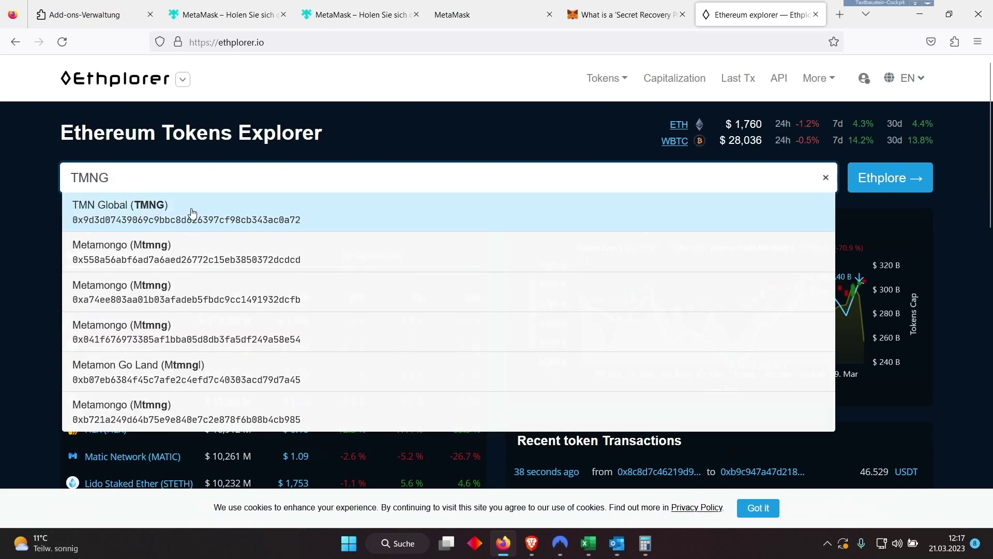
# - Copy the contract address from Ethplorer's TMN Global (TMNG) token page
pyautogui.click(191, 207)
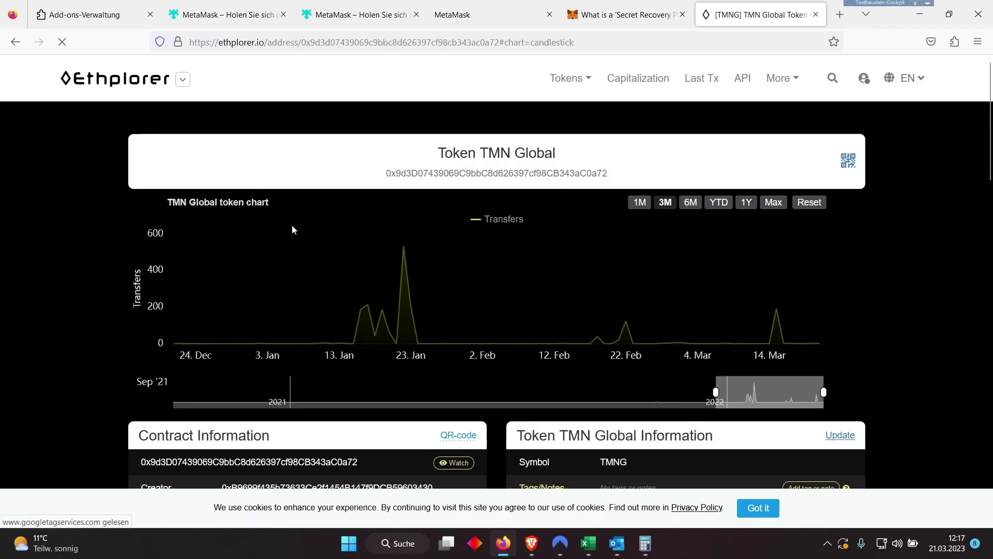
pyautogui.scroll(-3, 289, 224)
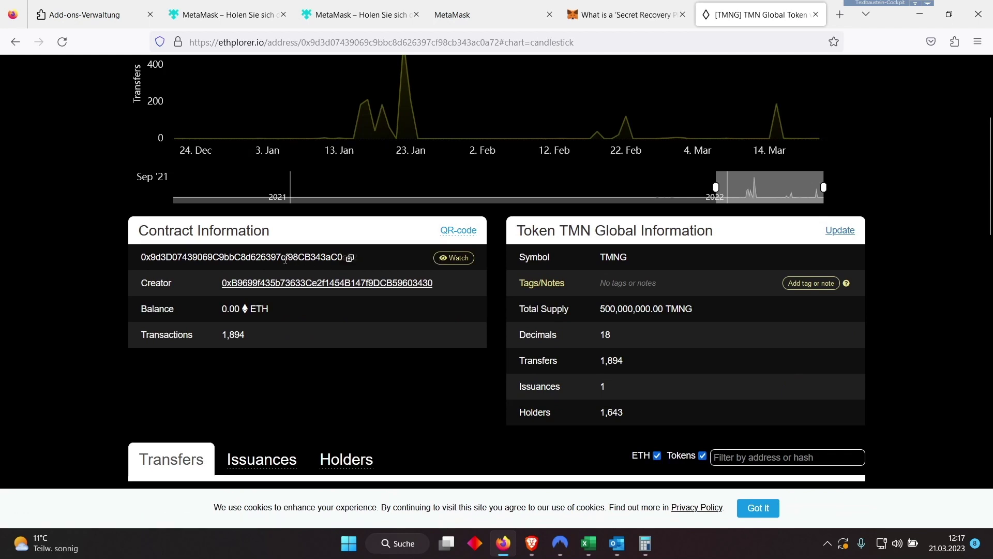
pyautogui.doubleClick(260, 256)
pyautogui.rightClick(241, 257)
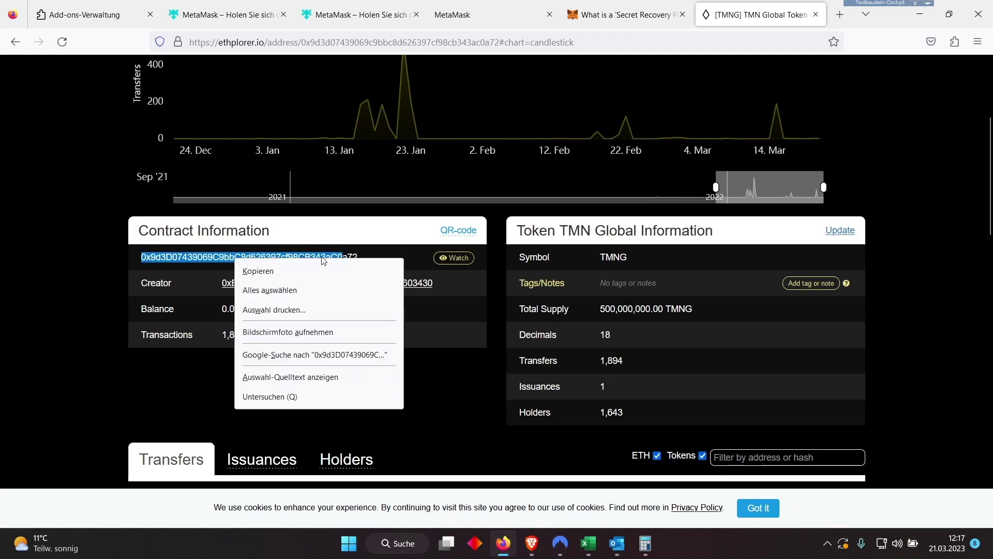
pyautogui.click(264, 270)
pyautogui.click(355, 259)
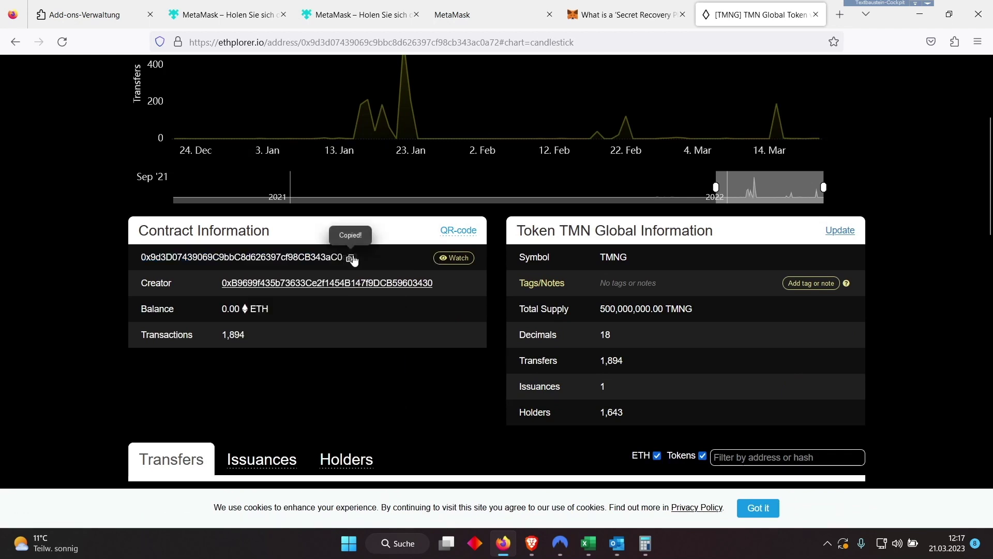
pyautogui.click(617, 15)
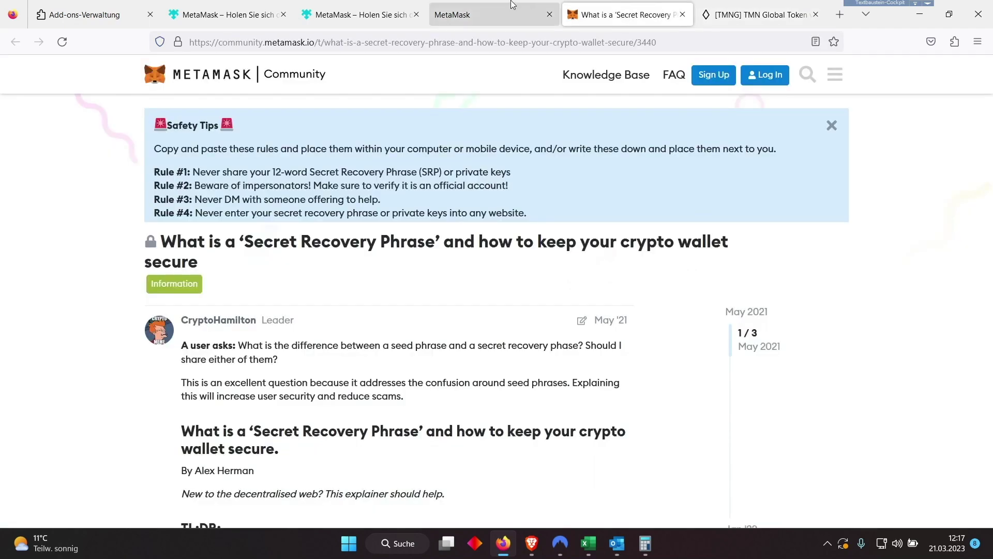
# - Paste the copied address and import the custom TMNG token (18 decimals) with 0 TMNG balance
pyautogui.click(488, 16)
pyautogui.hotkey('ctrl', 'v')
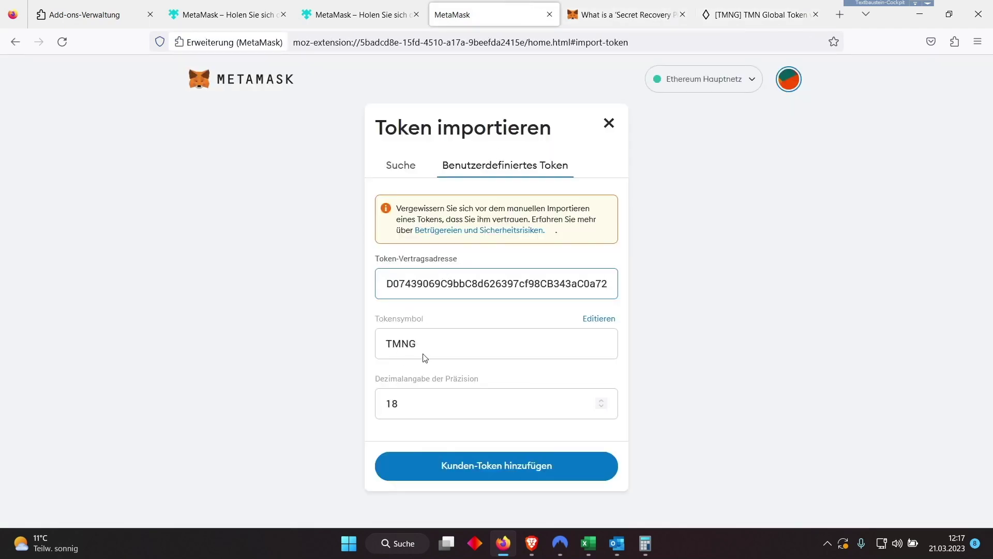
pyautogui.click(502, 468)
pyautogui.click(533, 466)
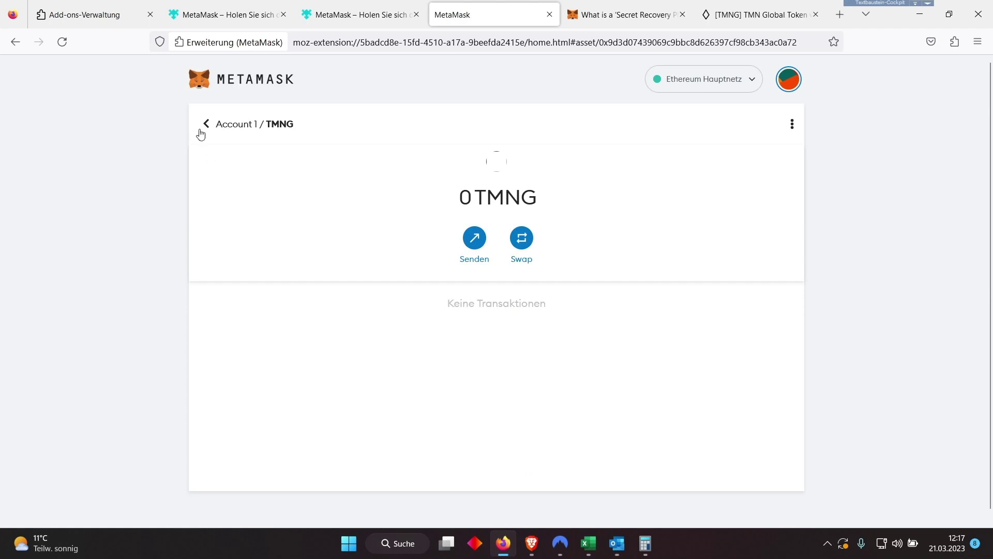
pyautogui.click(205, 124)
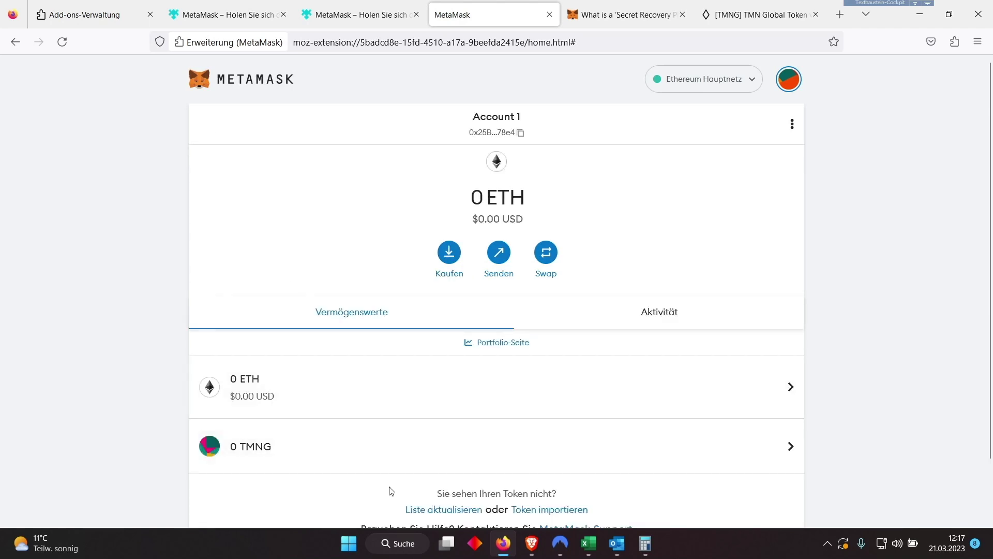